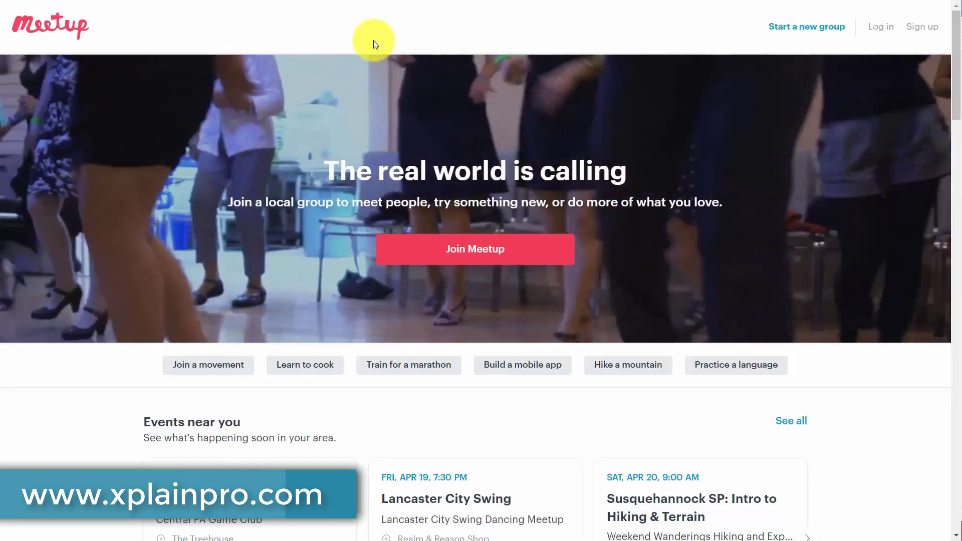
- Scroll the Community Guidelines down to the rules on meeting in person with a host present
{"action": "scroll", "coordinate": [428, 62], "scroll_direction": "down", "scroll_amount": 10}
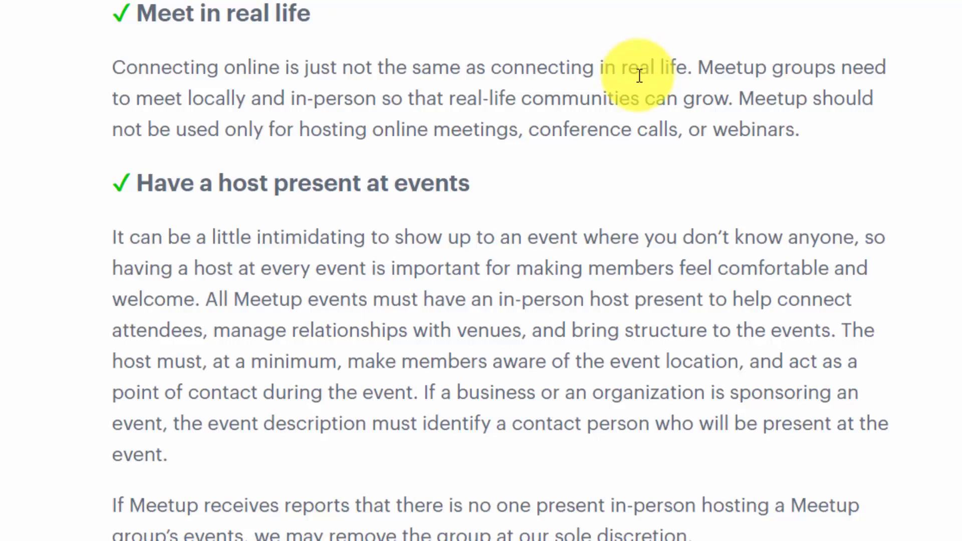
- Scroll up and down through the rest of the Community Guidelines text
{"action": "scroll", "coordinate": [641, 95], "scroll_direction": "up", "scroll_amount": 1}
{"action": "scroll", "coordinate": [959, 253], "scroll_direction": "down", "scroll_amount": 5}
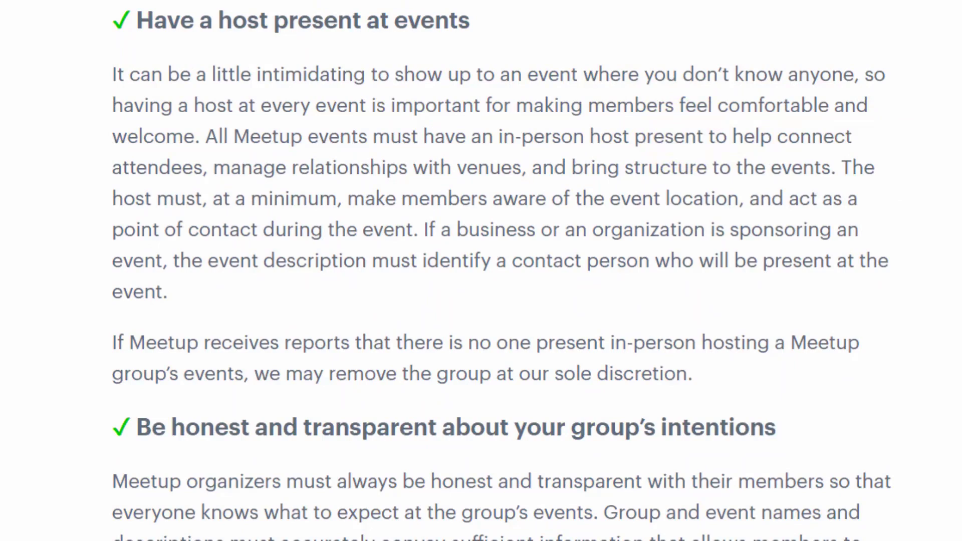
{"action": "scroll", "coordinate": [482, 271], "scroll_direction": "down", "scroll_amount": 8}
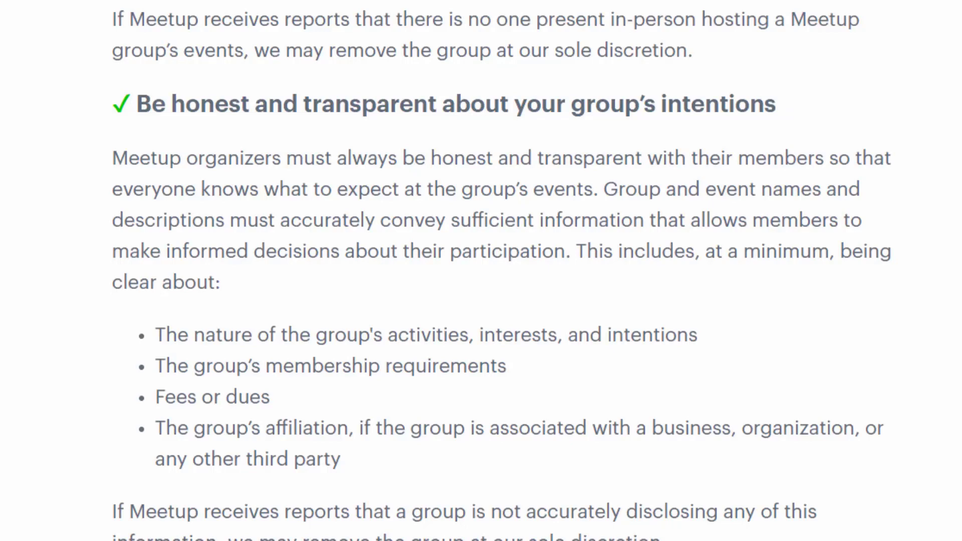
{"action": "scroll", "coordinate": [481, 270], "scroll_direction": "down", "scroll_amount": 5}
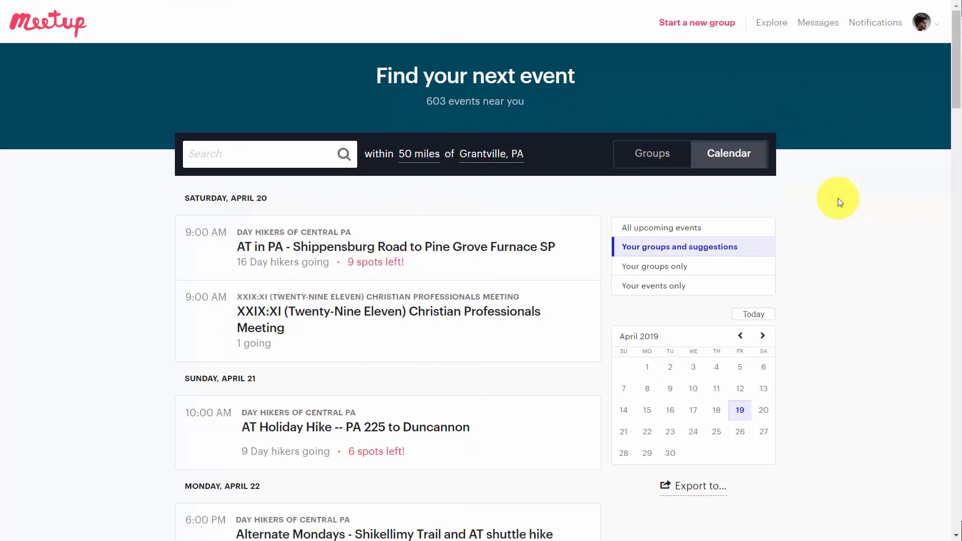
- Start a new Meetup group, which proposes Chicago, IL as its hometown
{"action": "left_click", "coordinate": [697, 22]}
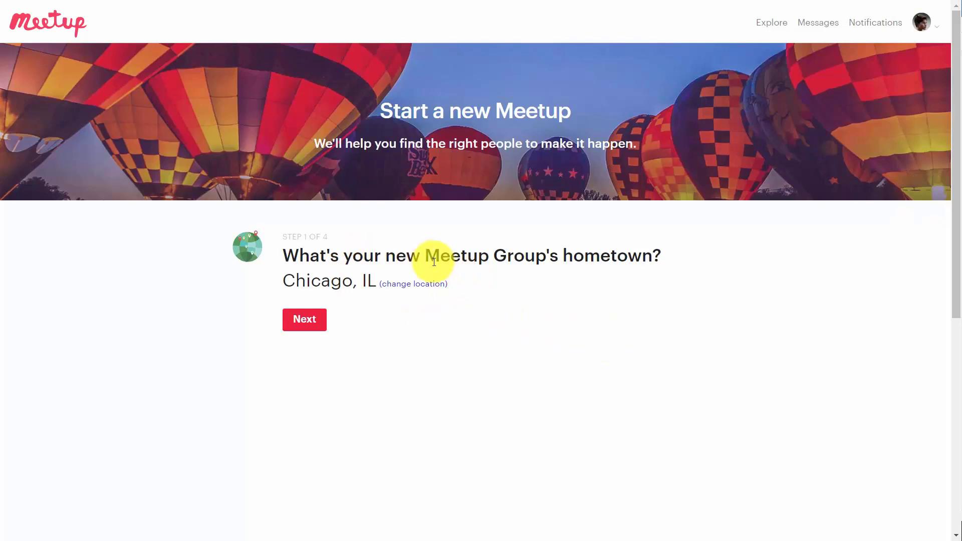
- Keep Chicago, IL as the hometown and search topics for Internet Marketing
{"action": "left_click", "coordinate": [312, 326]}
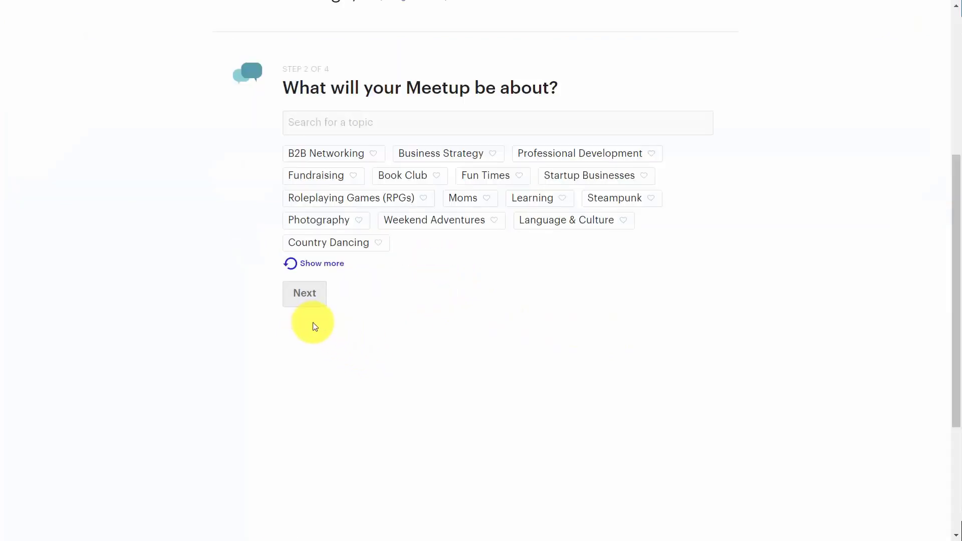
{"action": "left_click", "coordinate": [407, 126]}
{"action": "type", "text": "Internet Marketing"}
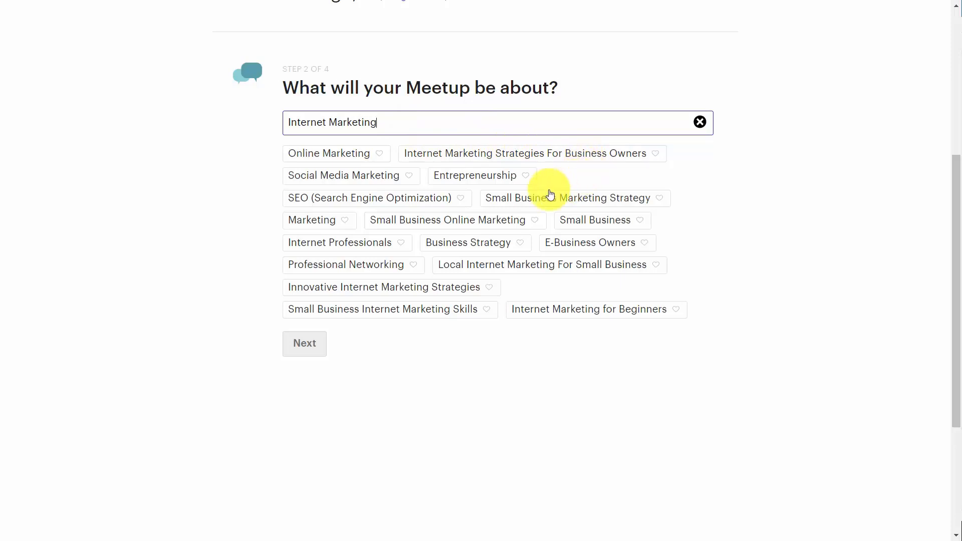
- Add Online Marketing, Entrepreneurship, Small Business Marketing Strategy, Small Business Online Marketing and Business Strategy as topics
{"action": "left_click", "coordinate": [350, 155]}
{"action": "left_click", "coordinate": [471, 174]}
{"action": "left_click", "coordinate": [496, 198]}
{"action": "left_click", "coordinate": [481, 220]}
{"action": "left_click", "coordinate": [484, 243]}
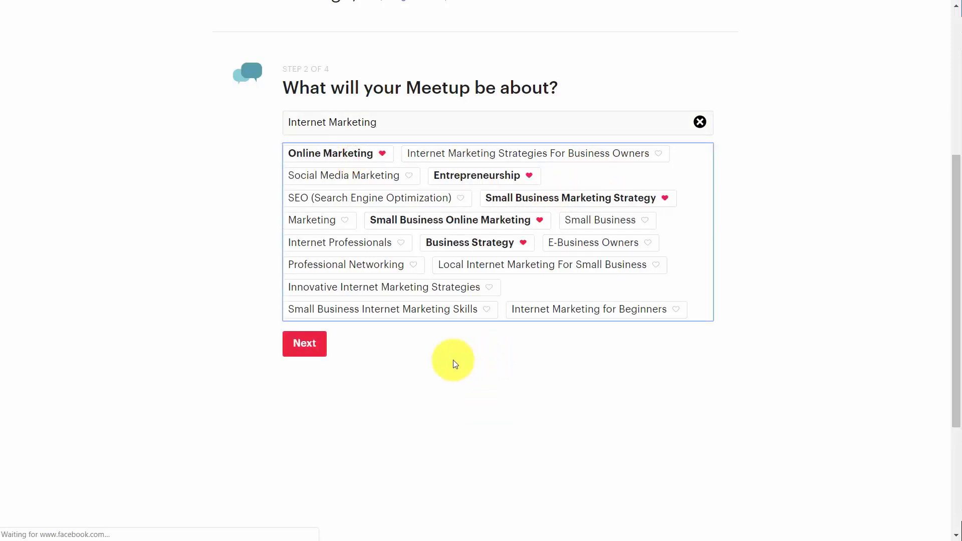
{"action": "left_click", "coordinate": [308, 349]}
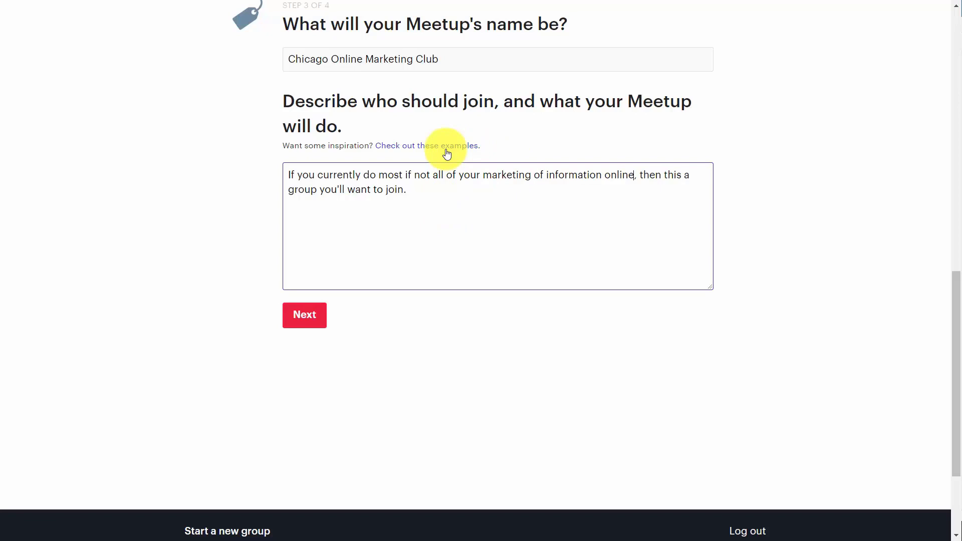
- Review the example group descriptions and advance to step 4 of 4
{"action": "left_click", "coordinate": [445, 146]}
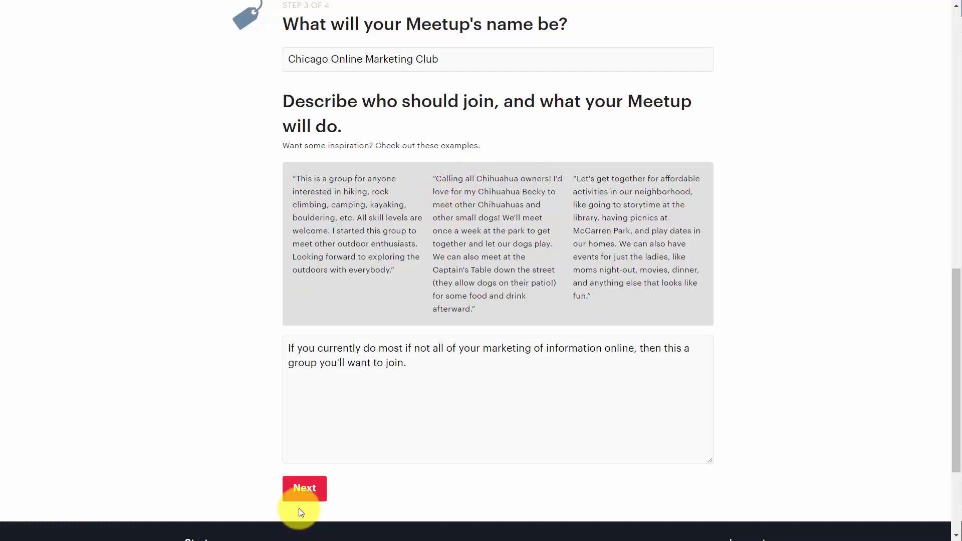
{"action": "left_click", "coordinate": [305, 489]}
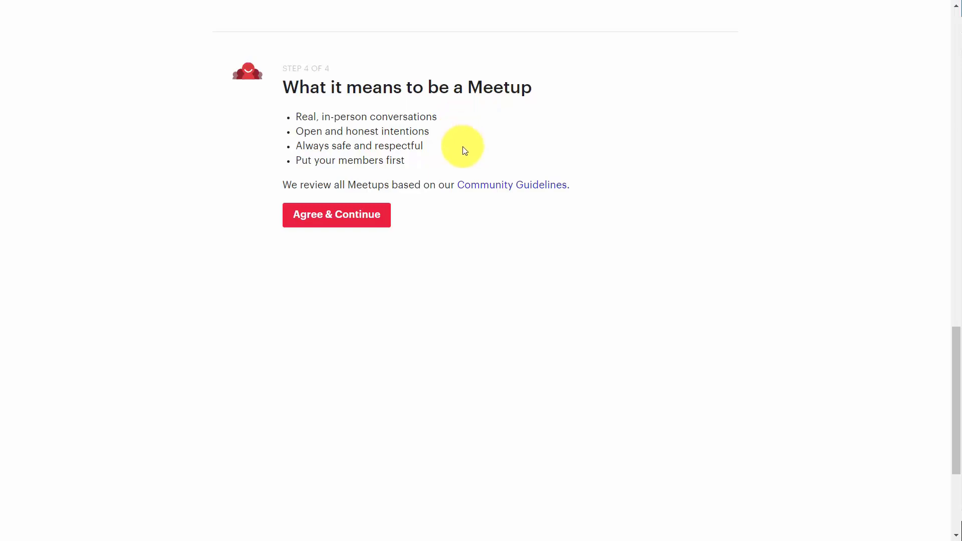
- Agree to the community standards and view the organizer subscription plan and payment options
{"action": "left_click", "coordinate": [364, 223]}
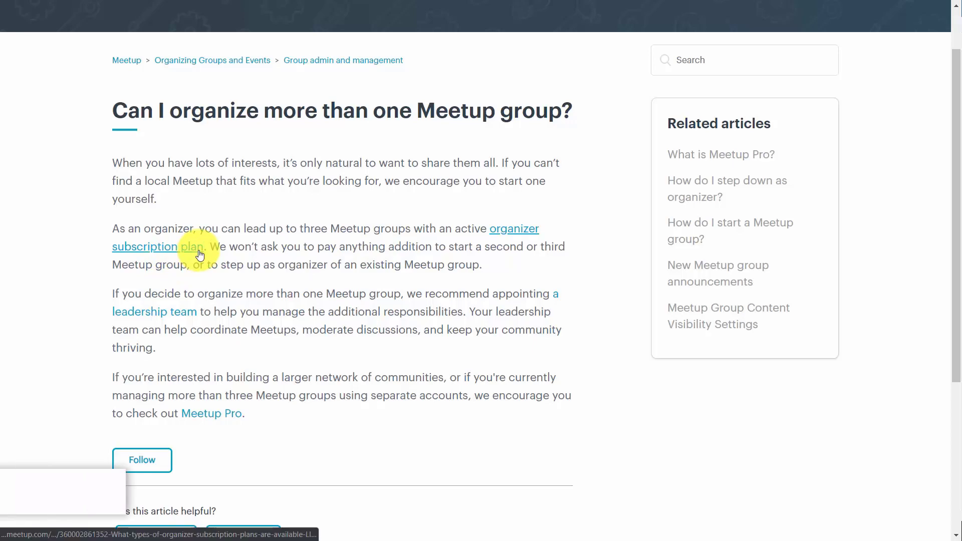
{"action": "left_click", "coordinate": [197, 249]}
{"action": "scroll", "coordinate": [210, 246], "scroll_direction": "down", "scroll_amount": 2}
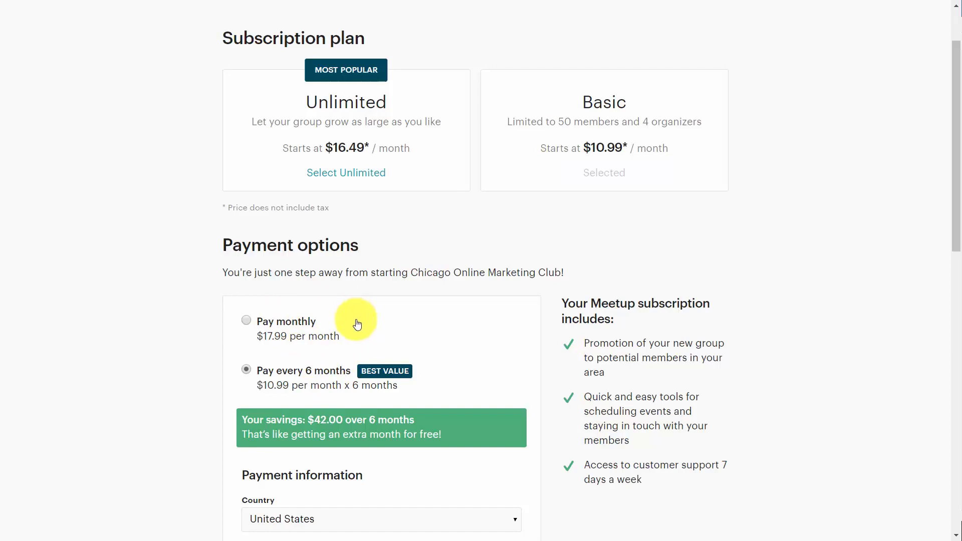
- Choose the Unlimited subscription plan for Chicago Online Marketing Club
{"action": "left_click", "coordinate": [333, 184]}
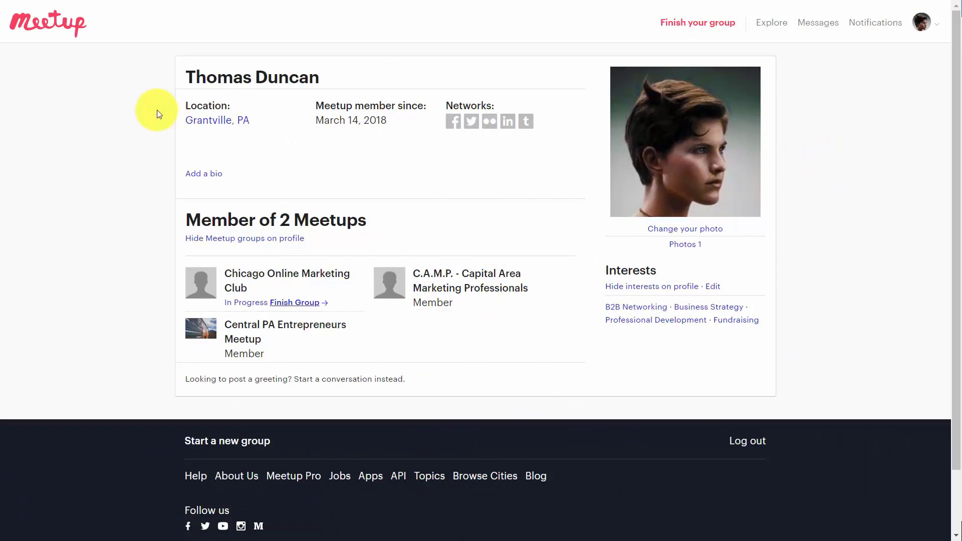
- Begin a profile bio with 'W', then discard it and go back to the profile
{"action": "left_click", "coordinate": [210, 175]}
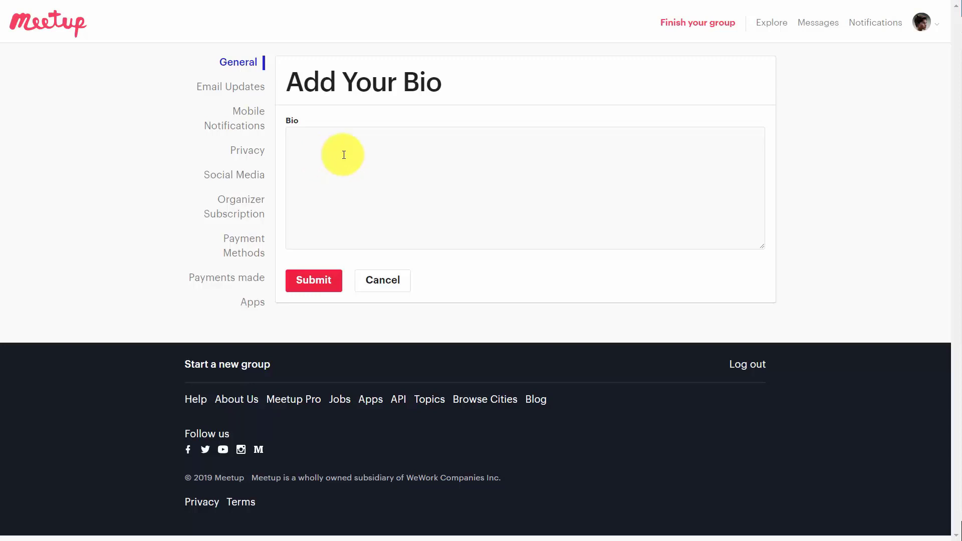
{"action": "left_click", "coordinate": [344, 155]}
{"action": "type", "text": "W"}
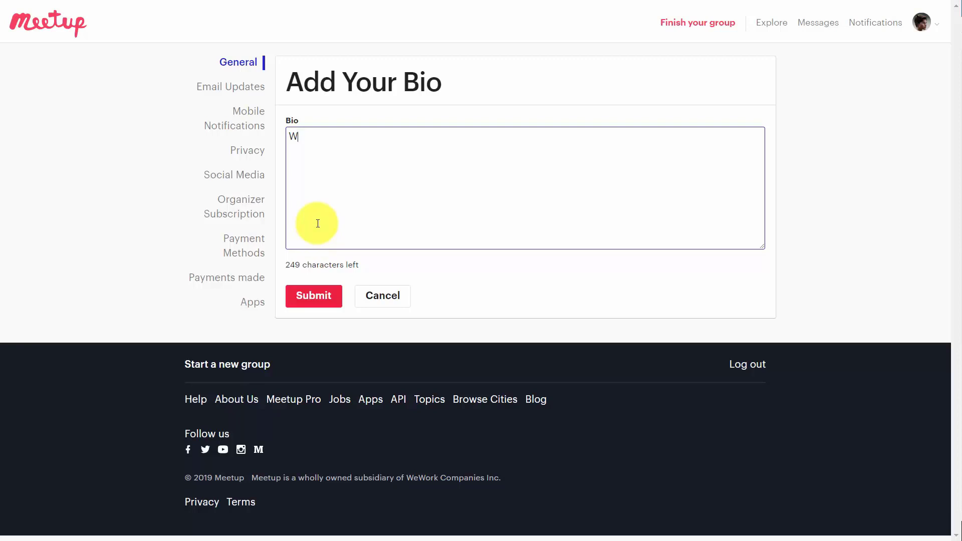
{"action": "key", "text": "alt+Left"}
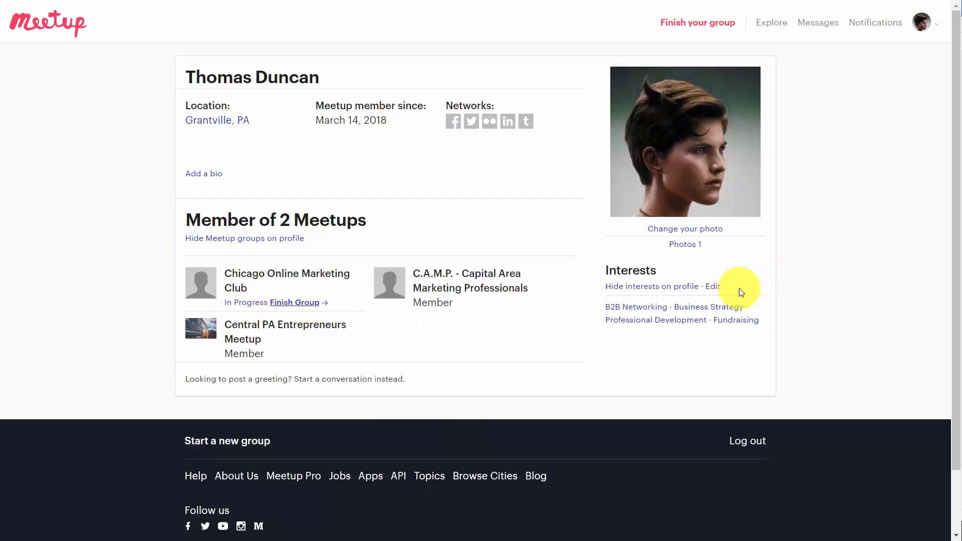
- Turn on 'Hide interests on profile' and 'Hide Meetup groups on profile'
{"action": "left_click", "coordinate": [651, 287]}
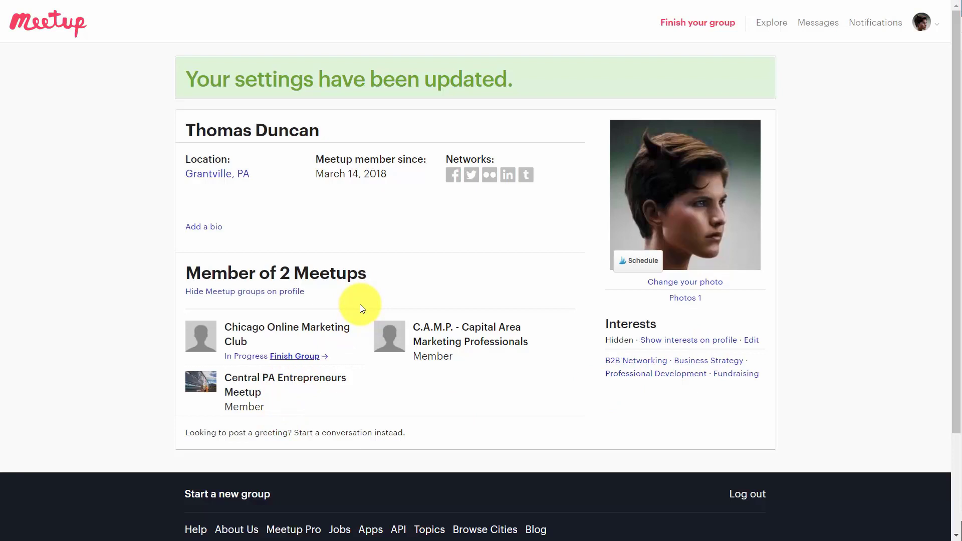
{"action": "left_click", "coordinate": [258, 296]}
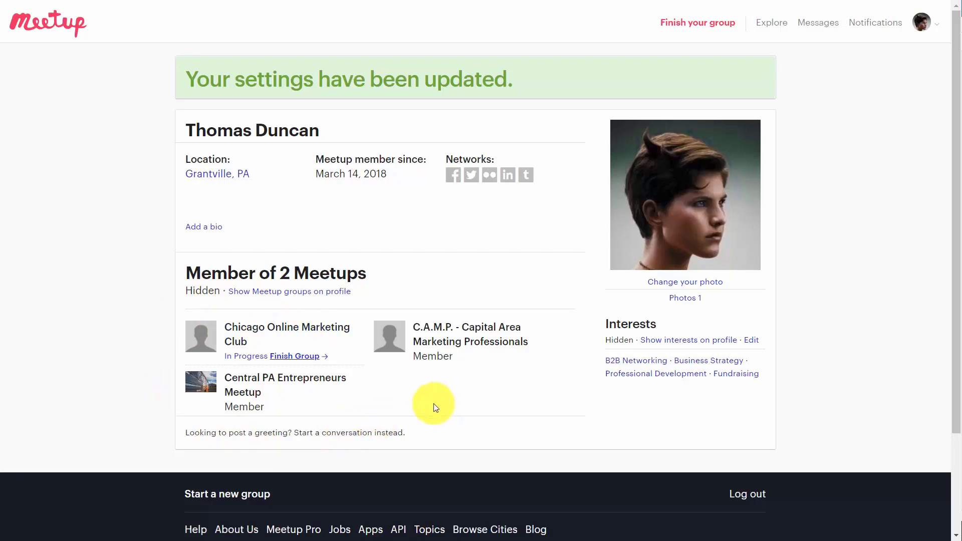
{"action": "mouse_move", "coordinate": [522, 345]}
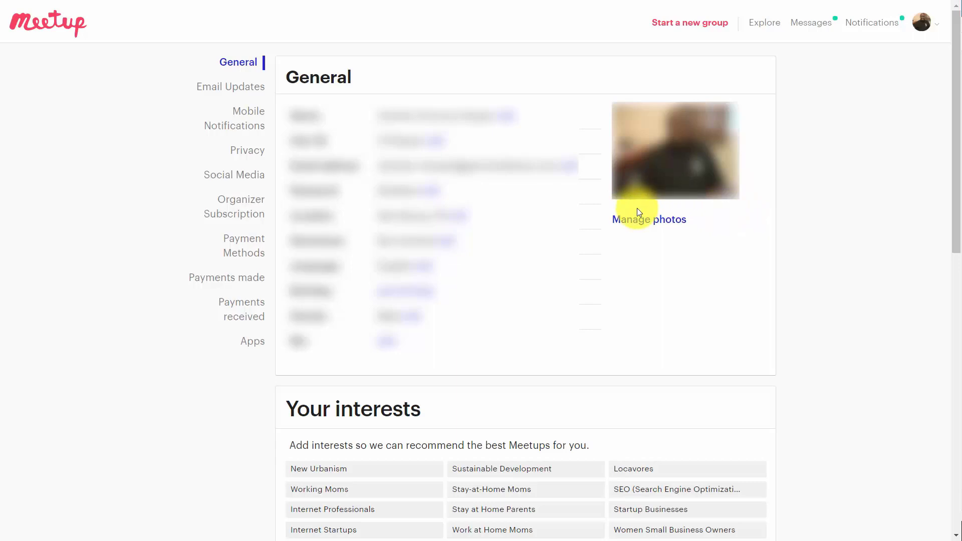
- Scroll the General settings down to the Your interests list of 22 interests
{"action": "scroll", "coordinate": [703, 201], "scroll_direction": "down", "scroll_amount": 7}
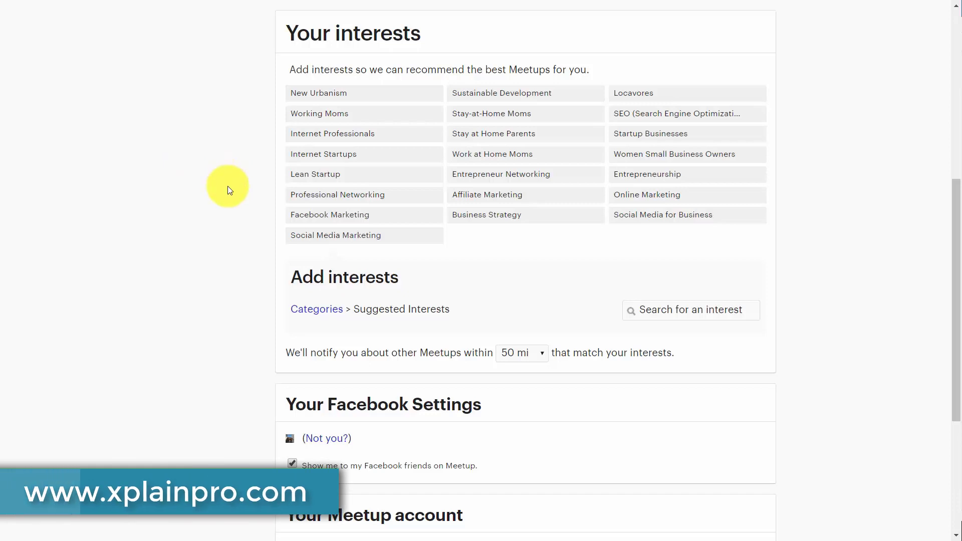
- Search interests for 'local marketing', keeping the notification distance at 50 mi
{"action": "left_click", "coordinate": [674, 311]}
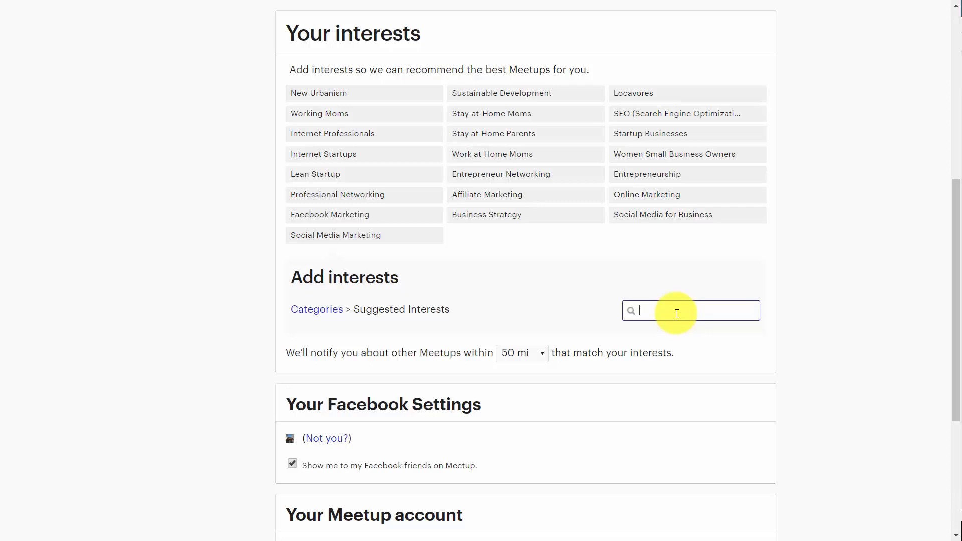
{"action": "type", "text": "local marketing"}
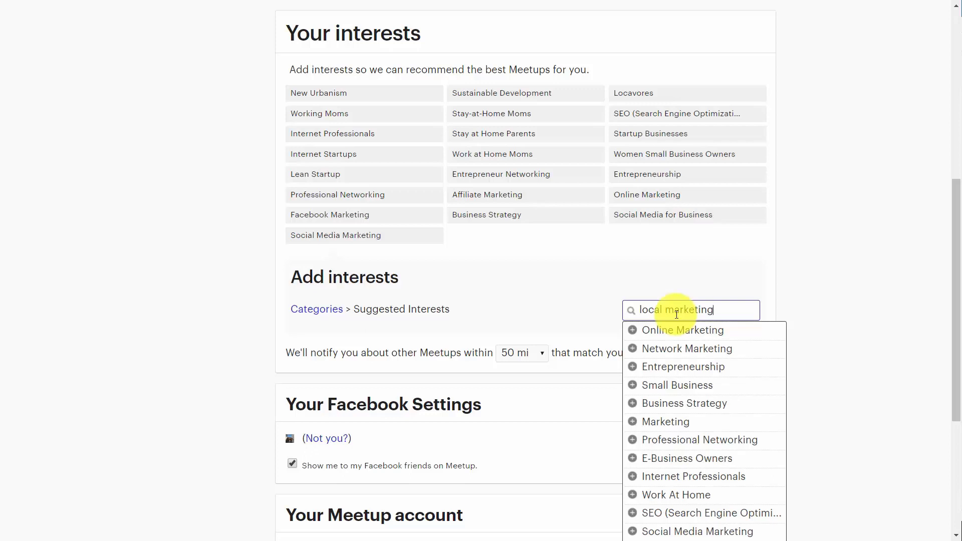
{"action": "left_click", "coordinate": [522, 353]}
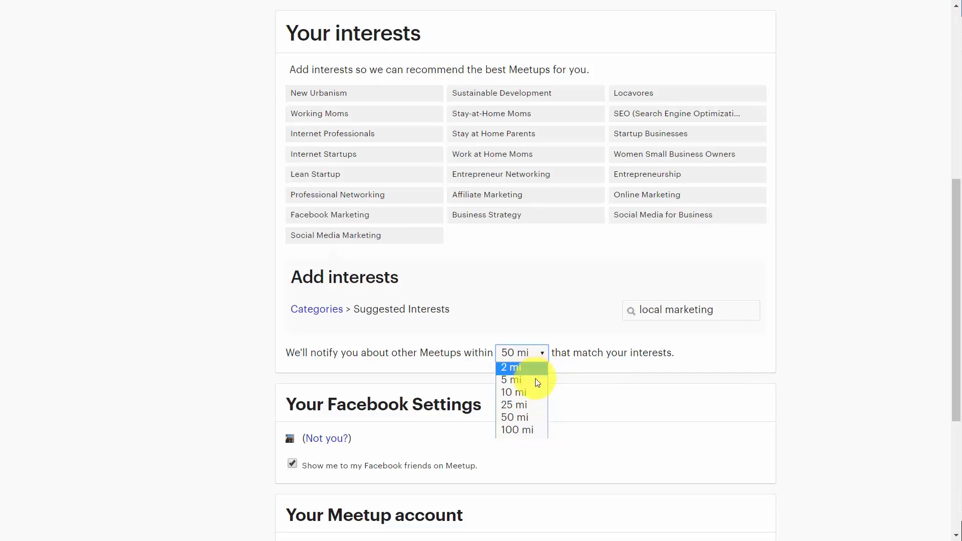
{"action": "scroll", "coordinate": [412, 348], "scroll_direction": "down", "scroll_amount": 3}
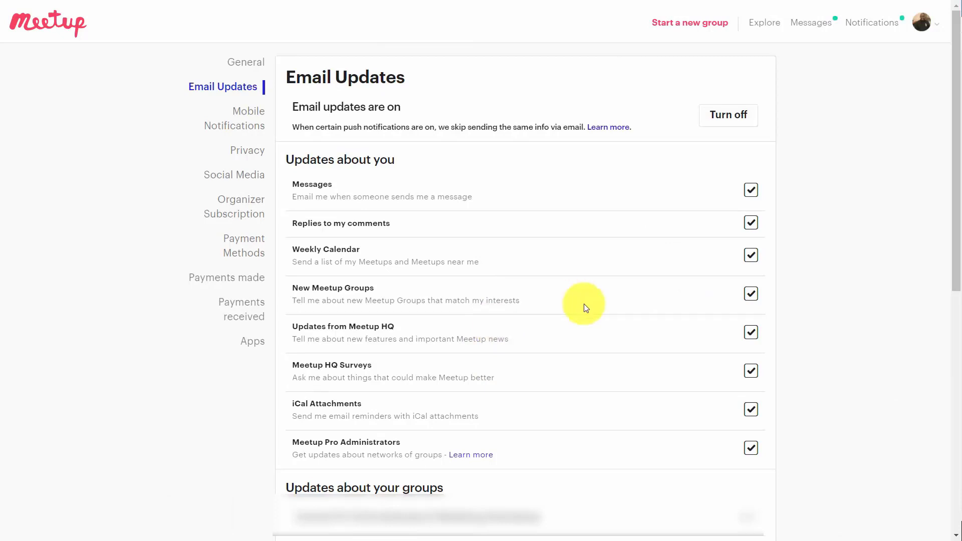
- Scroll through the email update preferences, then go to Mobile Notifications
{"action": "scroll", "coordinate": [585, 304], "scroll_direction": "down", "scroll_amount": 6}
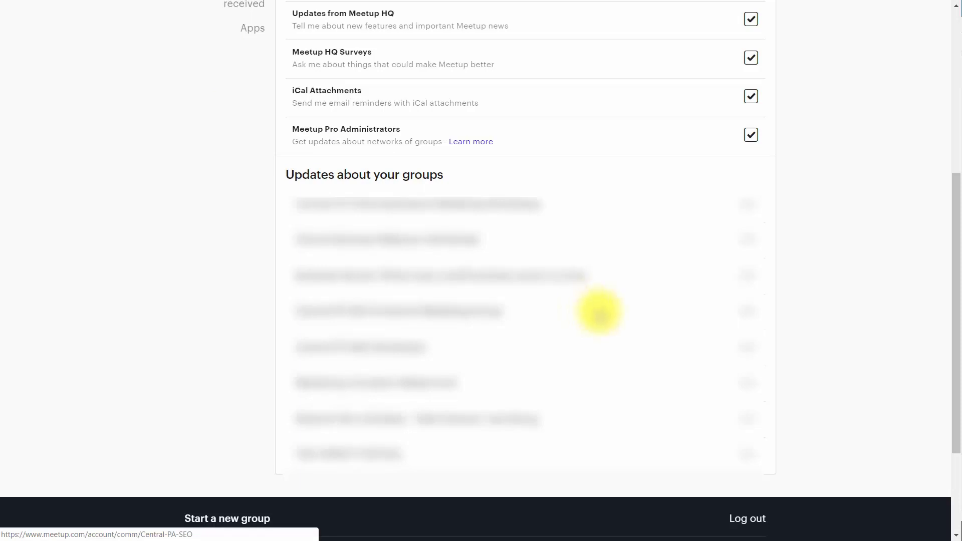
{"action": "left_click", "coordinate": [599, 313]}
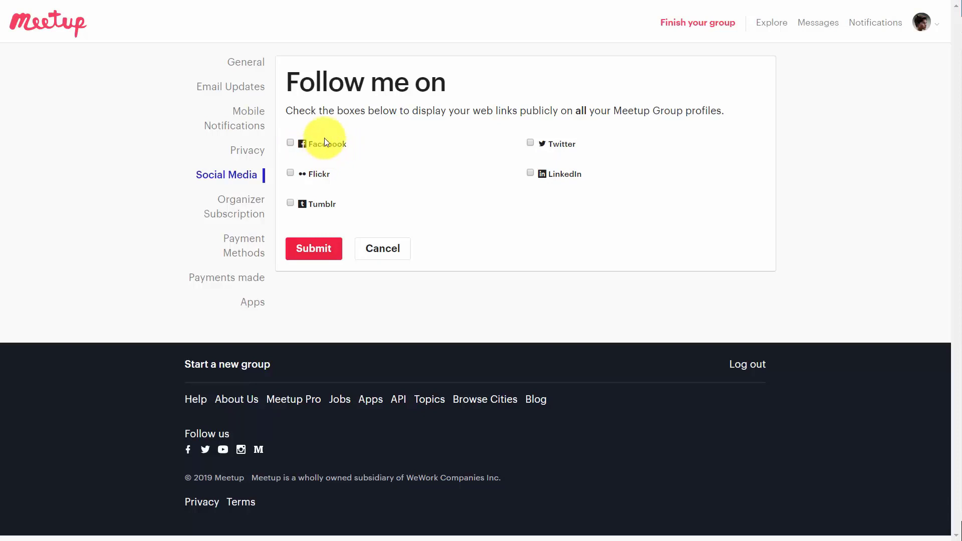
- Tick Flickr and Tumblr under 'Follow me on' so both links show on profiles
{"action": "left_click", "coordinate": [323, 174]}
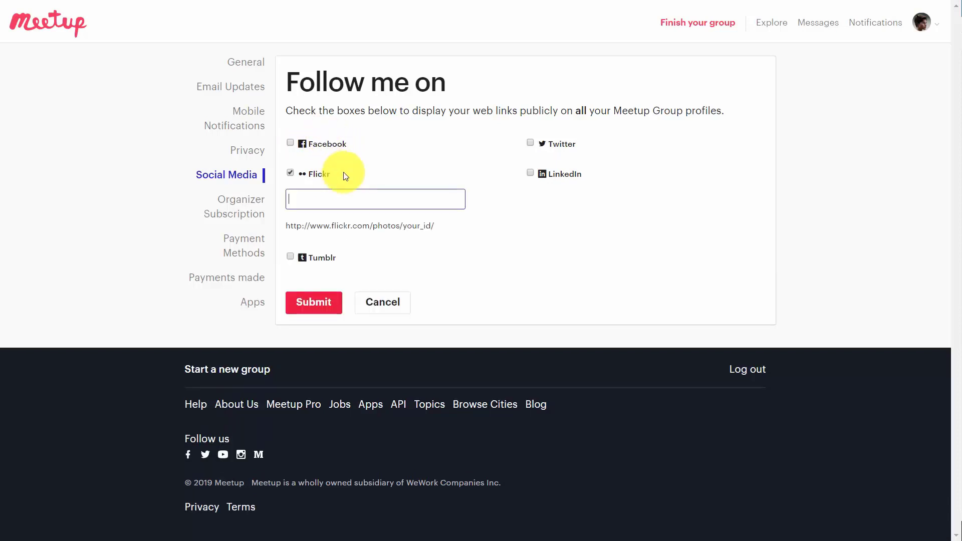
{"action": "left_click", "coordinate": [291, 256]}
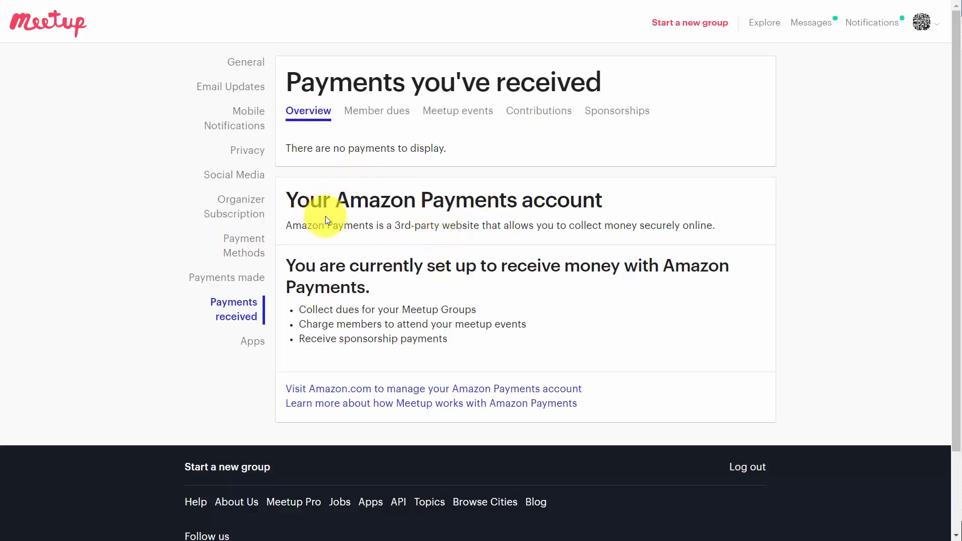
- Go to Amazon.com to manage the Amazon Payments account
{"action": "left_click", "coordinate": [410, 389]}
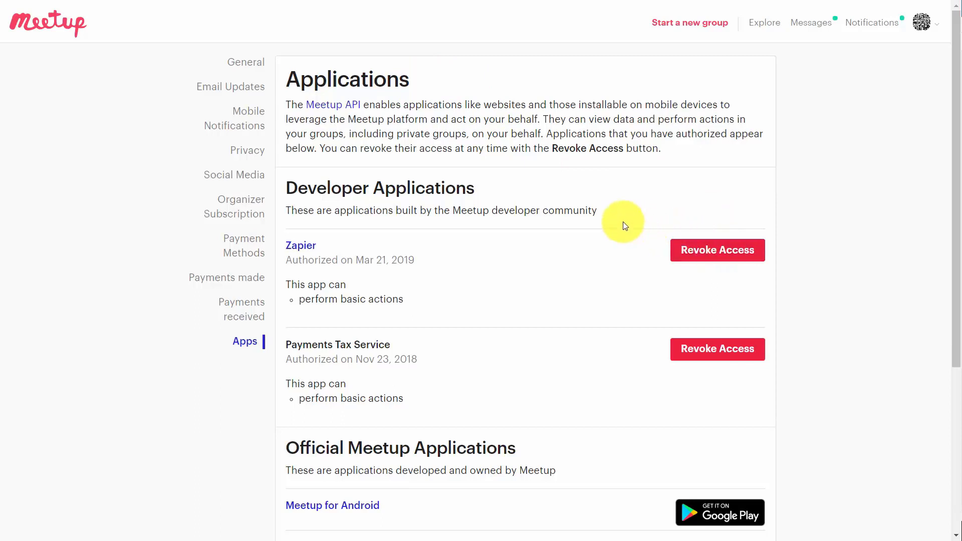
{"action": "scroll", "coordinate": [441, 271], "scroll_direction": "down", "scroll_amount": 5}
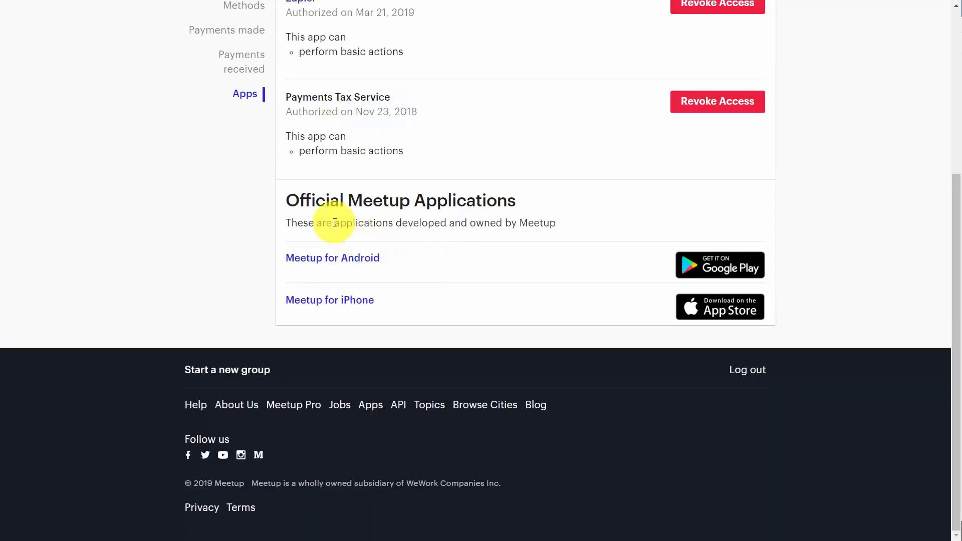